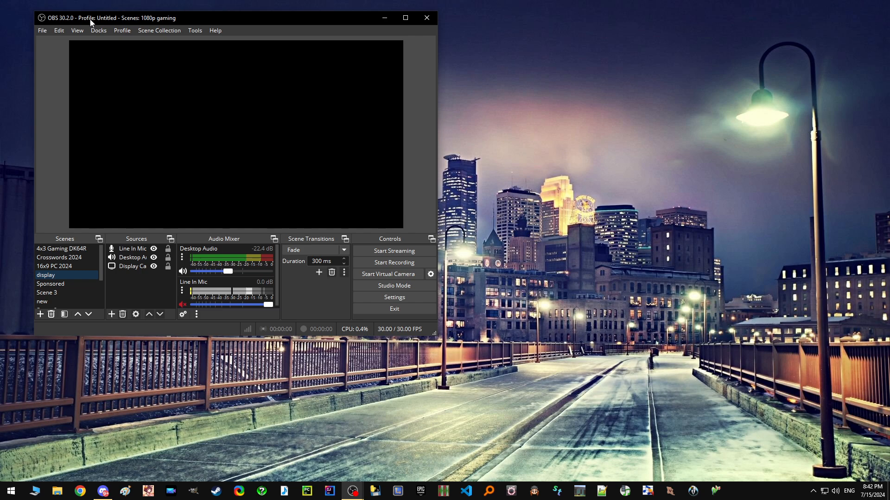
Create a new scene collection named BBLF.
{"action": "left_click", "coordinate": [167, 35]}
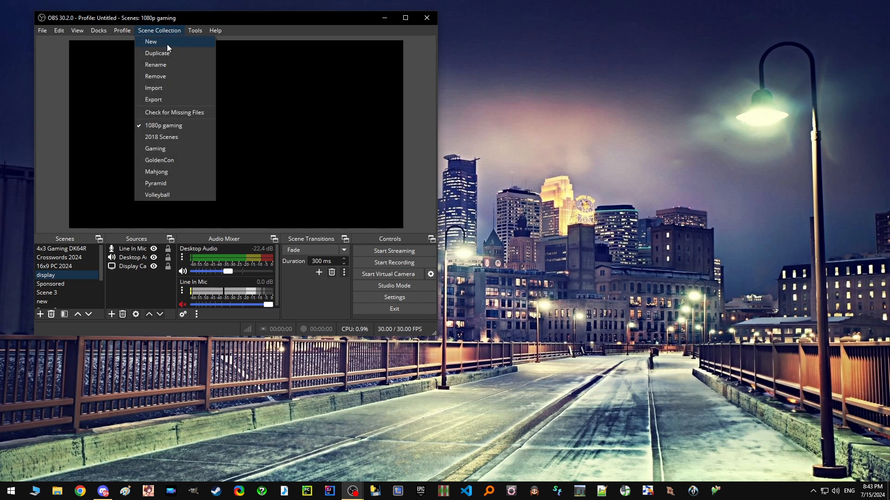
{"action": "left_click", "coordinate": [169, 44]}
{"action": "type", "text": "BBLF"}
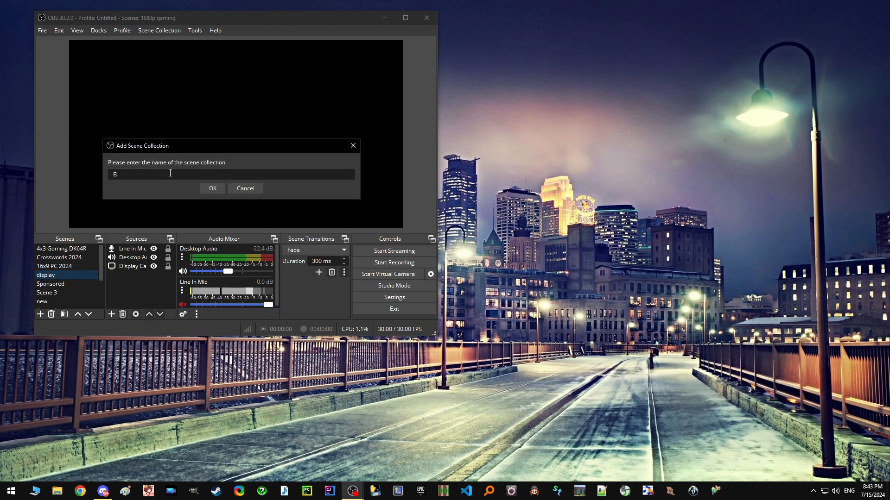
{"action": "left_click", "coordinate": [216, 190]}
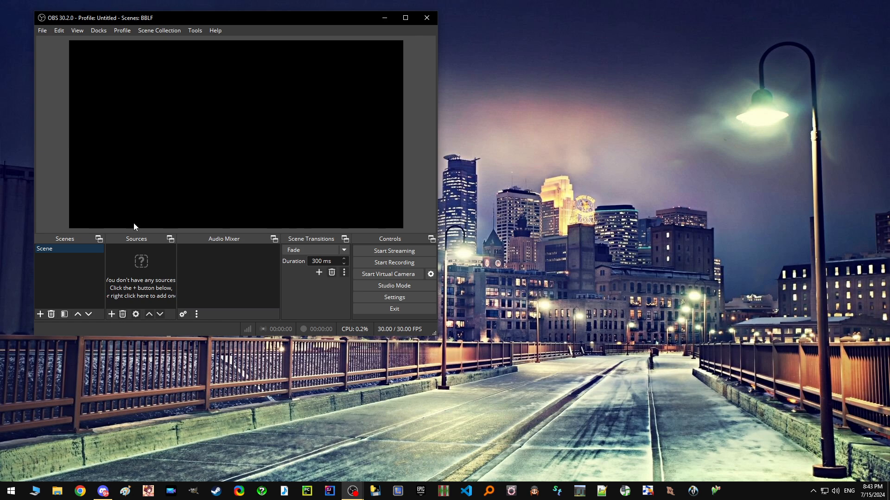
Add a new Browser source named Quad Cam to the empty scene.
{"action": "left_click", "coordinate": [112, 315]}
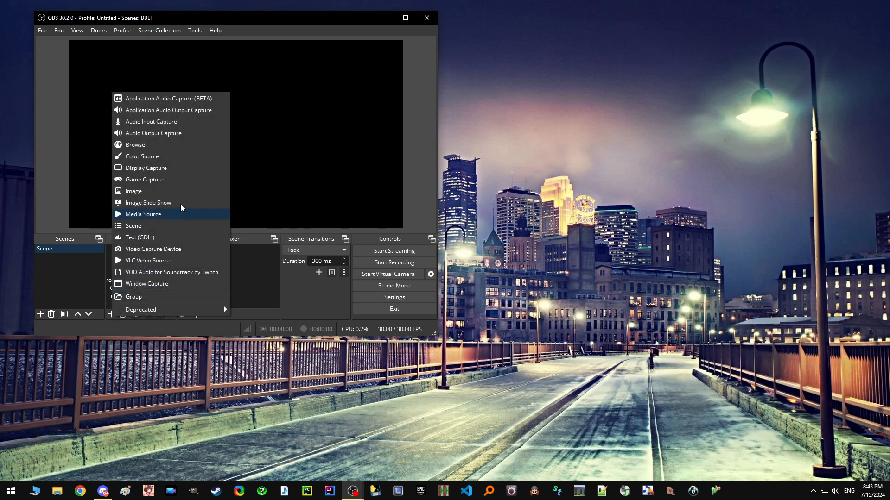
{"action": "left_click", "coordinate": [182, 146]}
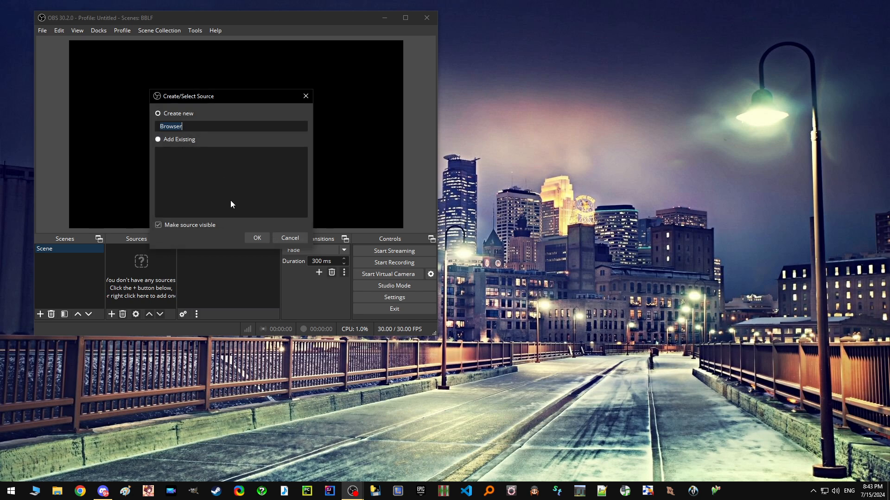
{"action": "left_click", "coordinate": [184, 127]}
{"action": "double_click", "coordinate": [184, 127]}
{"action": "type", "text": "Quad Cam"}
{"action": "left_click", "coordinate": [258, 239]}
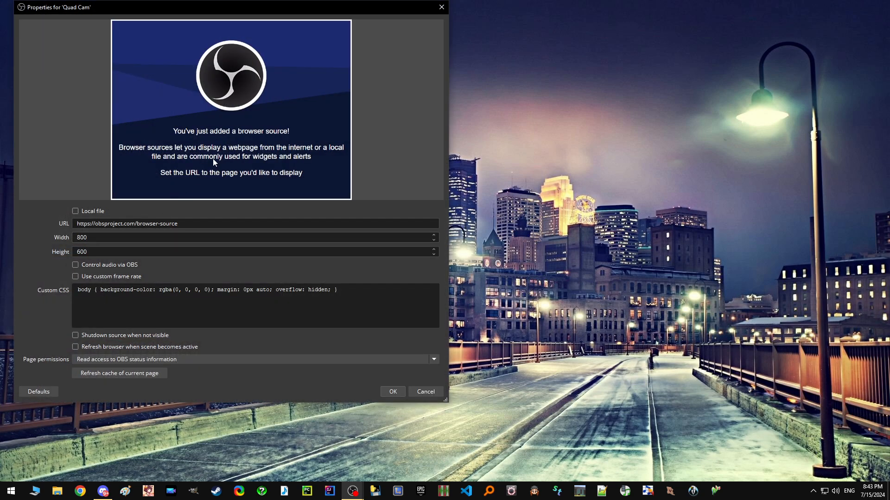
{"action": "triple_click", "coordinate": [190, 225]}
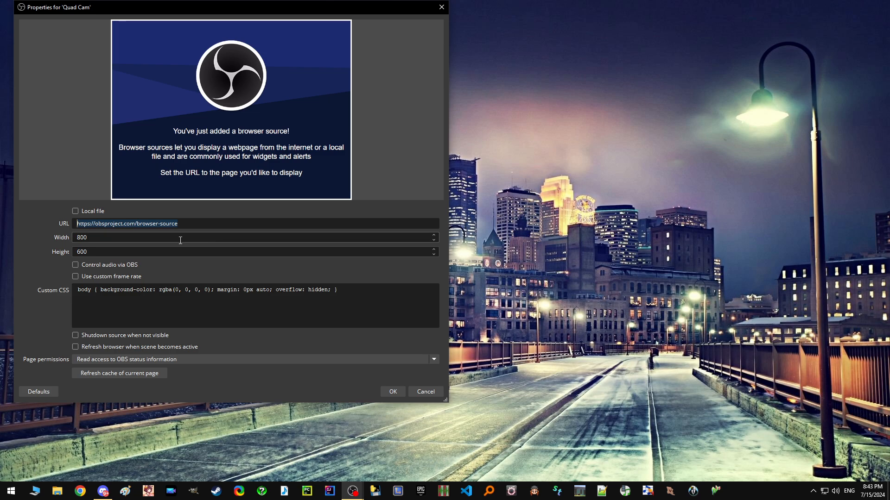
{"action": "type", "text": "https://www.paramountplus.com/shows/big_brother/live_feed/stream/"}
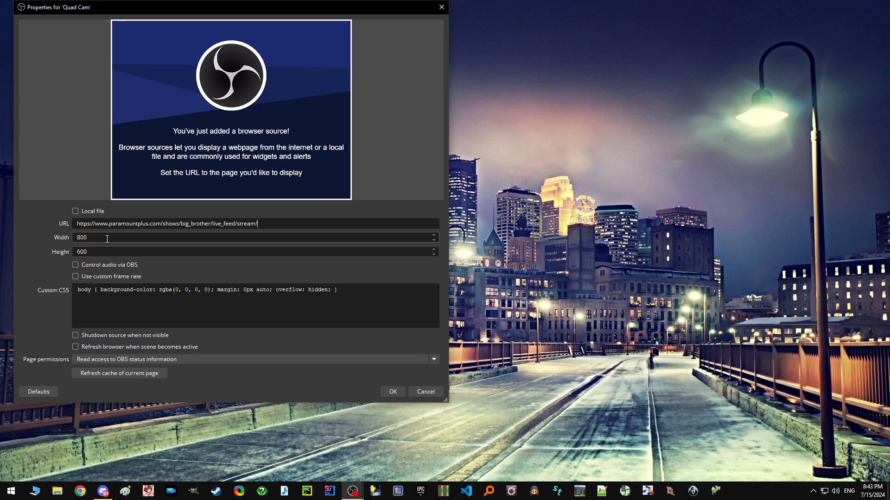
{"action": "left_click", "coordinate": [95, 238]}
{"action": "left_click_drag", "start_coordinate": [93, 239], "coordinate": [54, 237]}
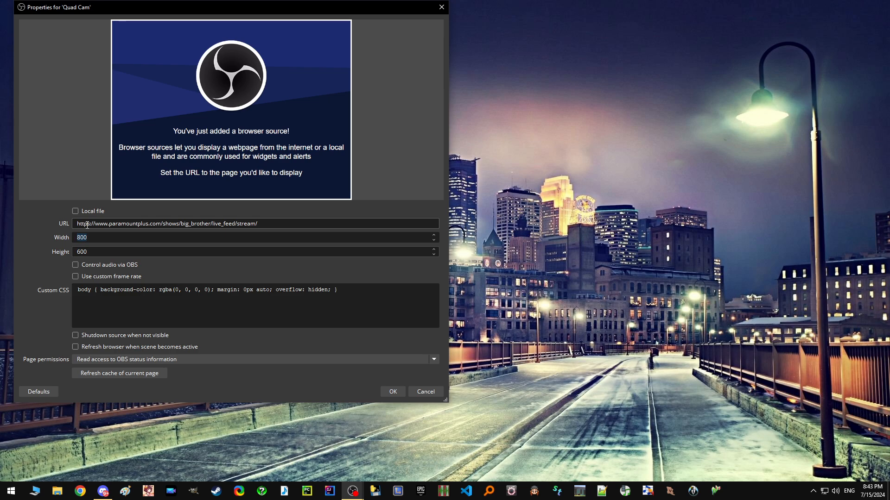
{"action": "type", "text": "1280"}
{"action": "key", "text": "Tab"}
{"action": "type", "text": "720"}
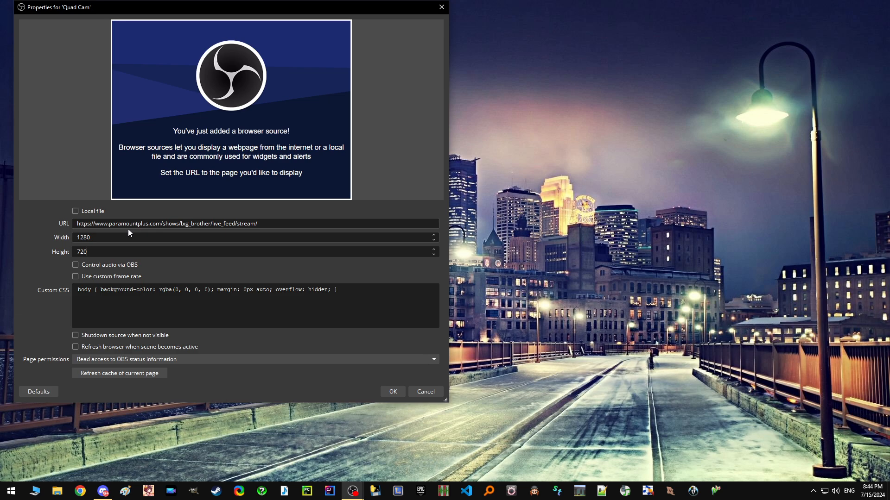
{"action": "left_click", "coordinate": [263, 320]}
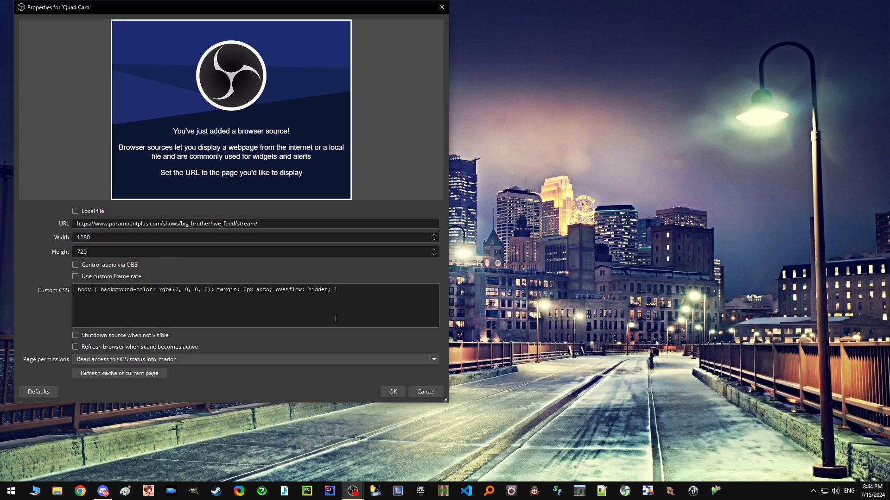
{"action": "left_click", "coordinate": [87, 268]}
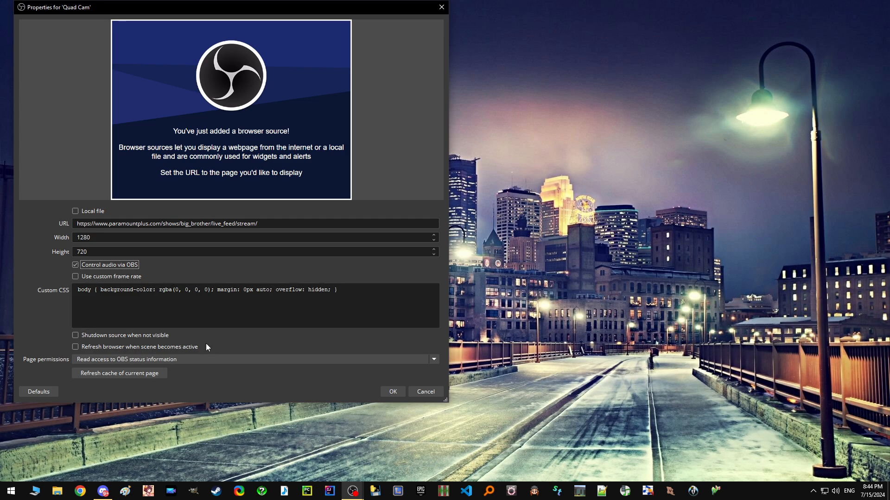
{"action": "left_click", "coordinate": [392, 392]}
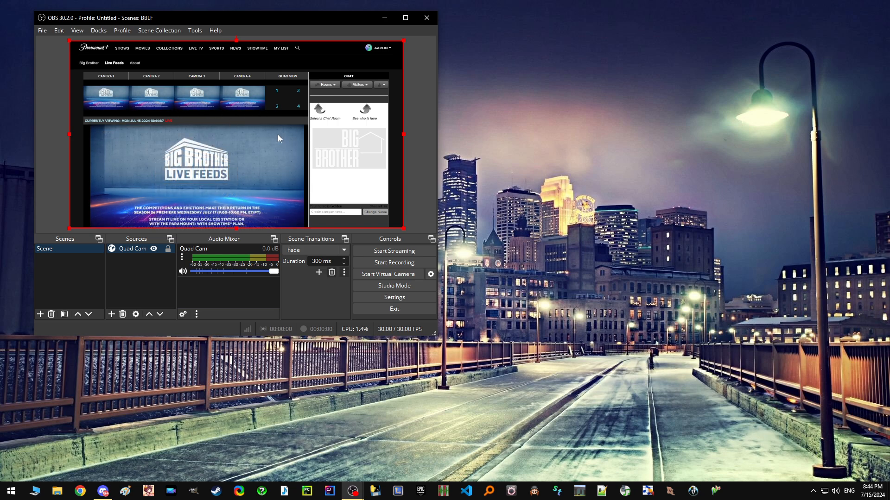
Interact with the Quad Cam source's web page and switch the live feed to Quad View.
{"action": "right_click", "coordinate": [172, 193]}
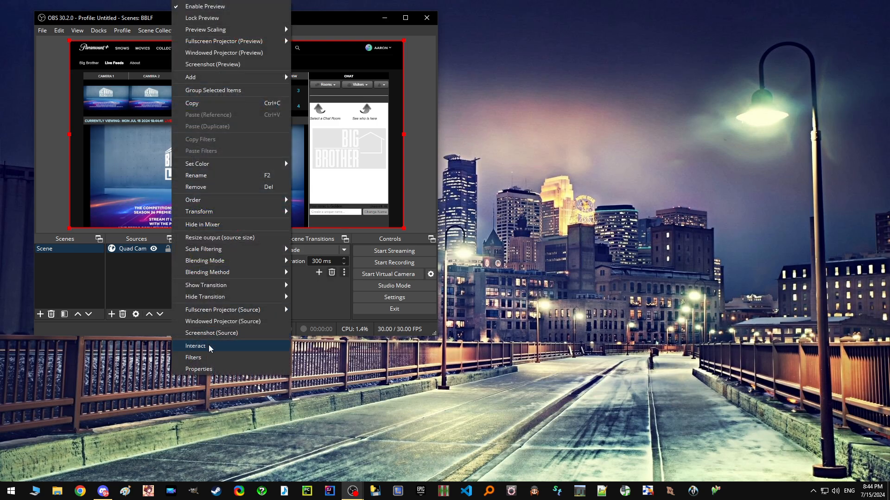
{"action": "left_click", "coordinate": [195, 346]}
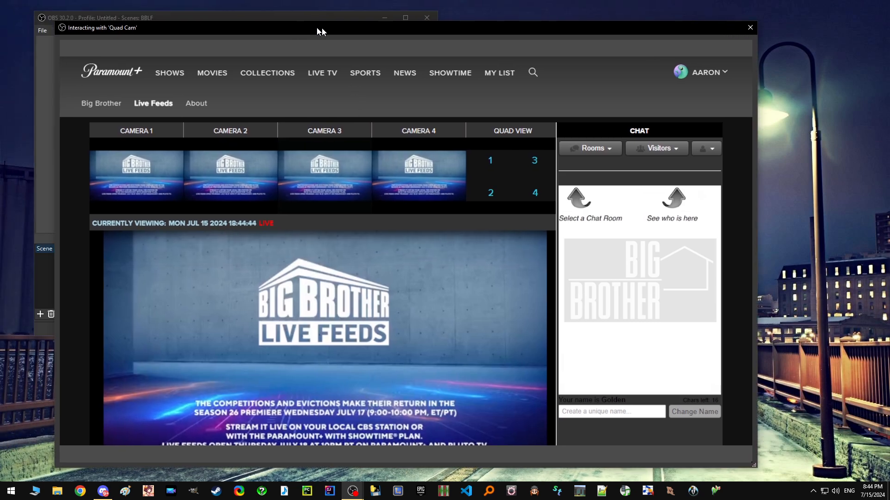
{"action": "left_click_drag", "start_coordinate": [316, 31], "coordinate": [438, 33]}
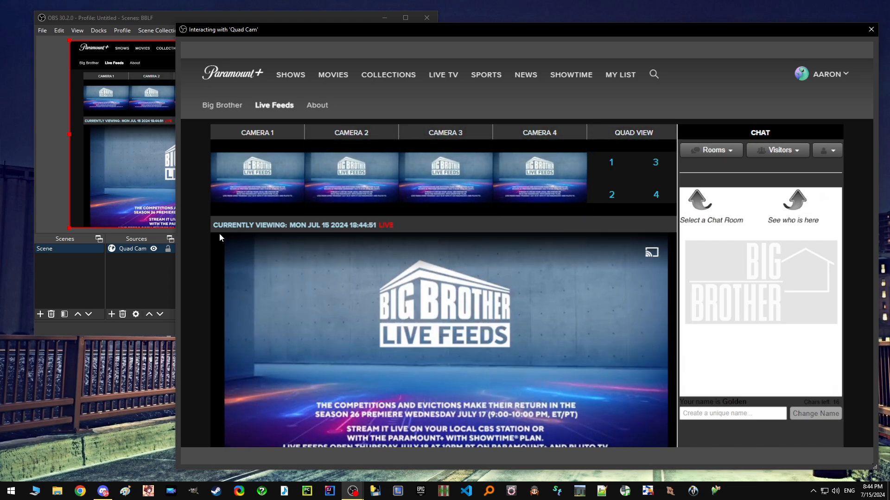
{"action": "left_click", "coordinate": [459, 192]}
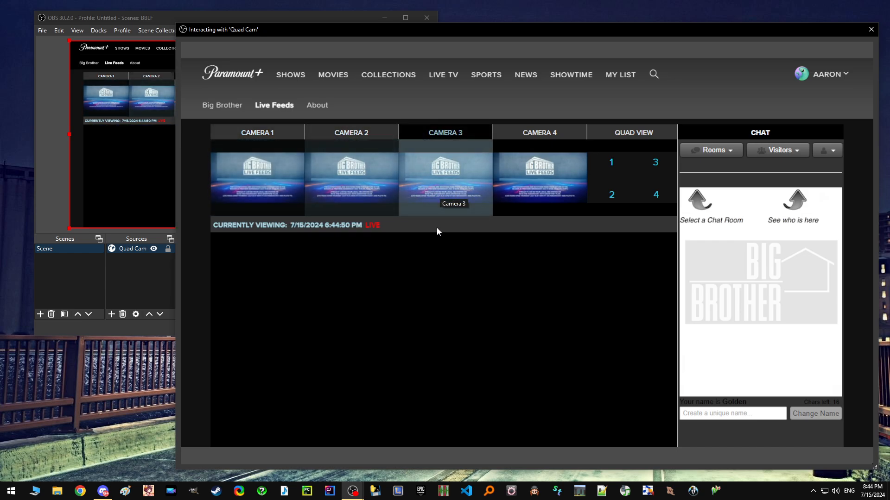
{"action": "left_click", "coordinate": [616, 193]}
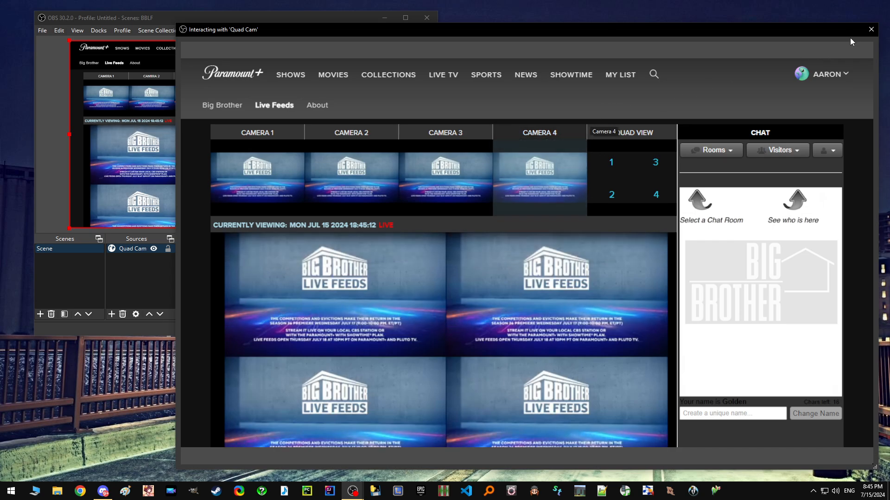
{"action": "left_click", "coordinate": [871, 30]}
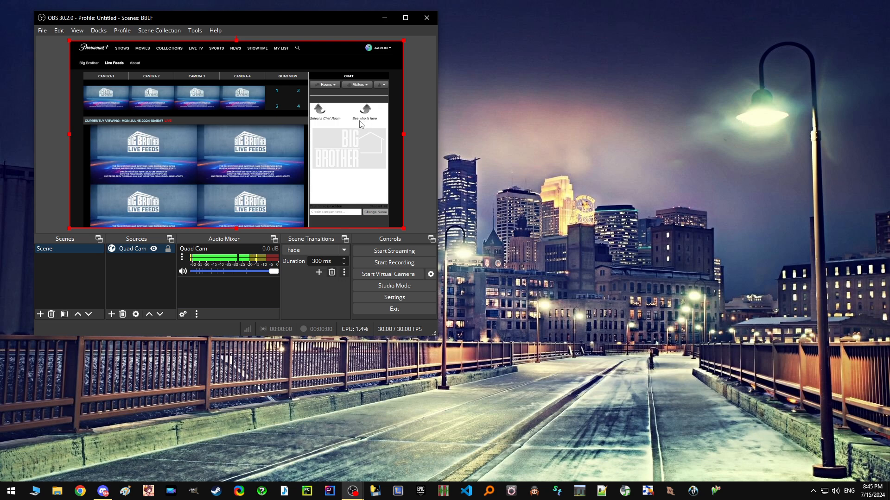
Set the Quad Cam source's width to 1920 and height to 1080.
{"action": "right_click", "coordinate": [141, 250]}
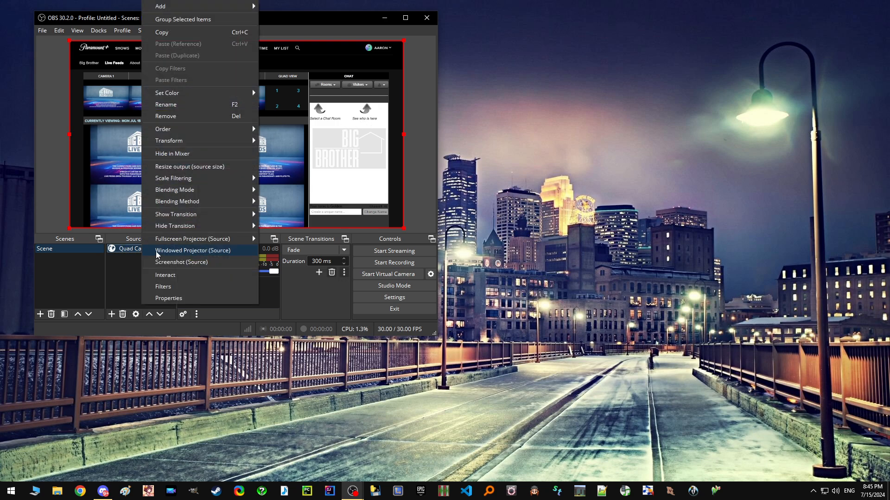
{"action": "left_click", "coordinate": [180, 299]}
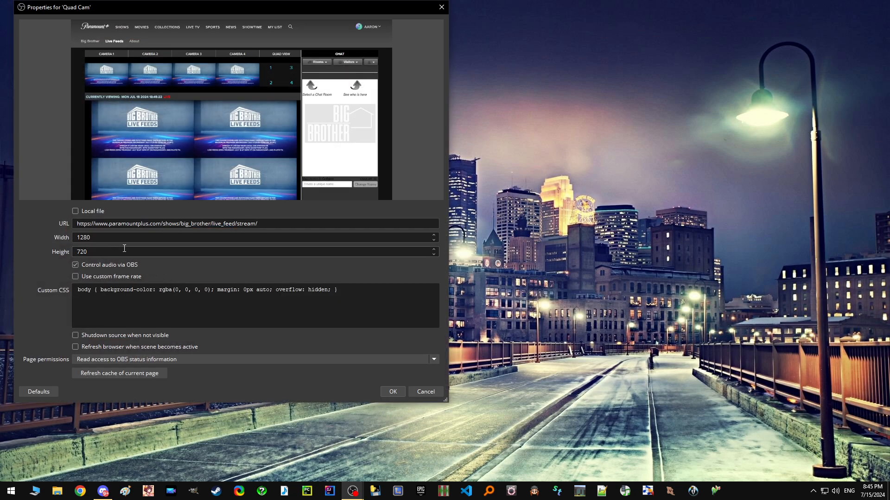
{"action": "left_click_drag", "start_coordinate": [108, 238], "coordinate": [51, 230]}
{"action": "type", "text": "1920"}
{"action": "key", "text": "Tab"}
{"action": "type", "text": "1080"}
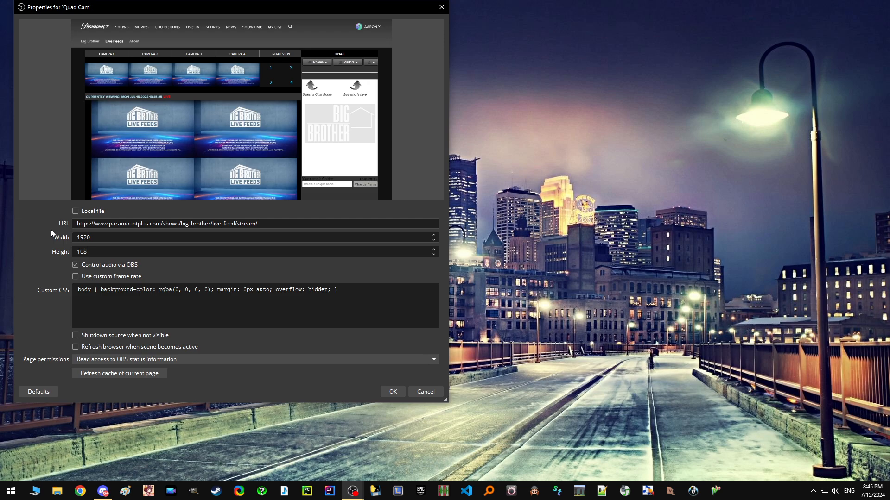
{"action": "left_click", "coordinate": [395, 393]}
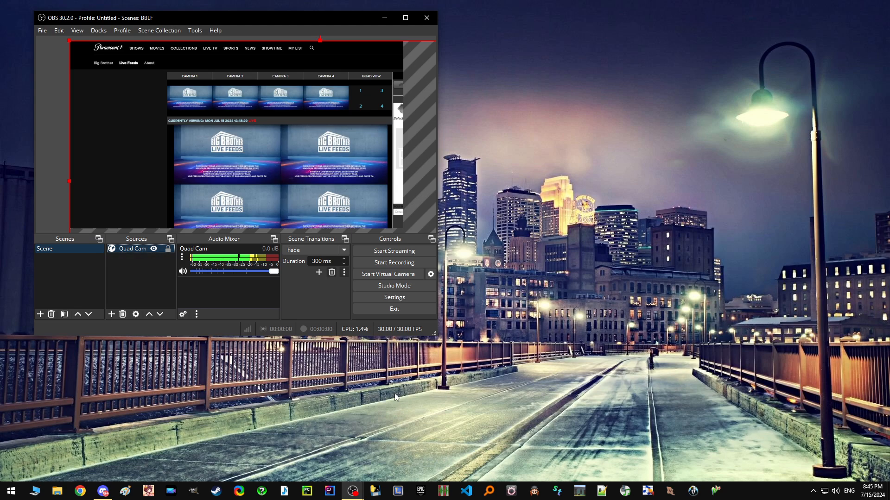
Interact with the Quad Cam page and expand the live feed player to full screen.
{"action": "right_click", "coordinate": [140, 250]}
{"action": "left_click", "coordinate": [158, 277]}
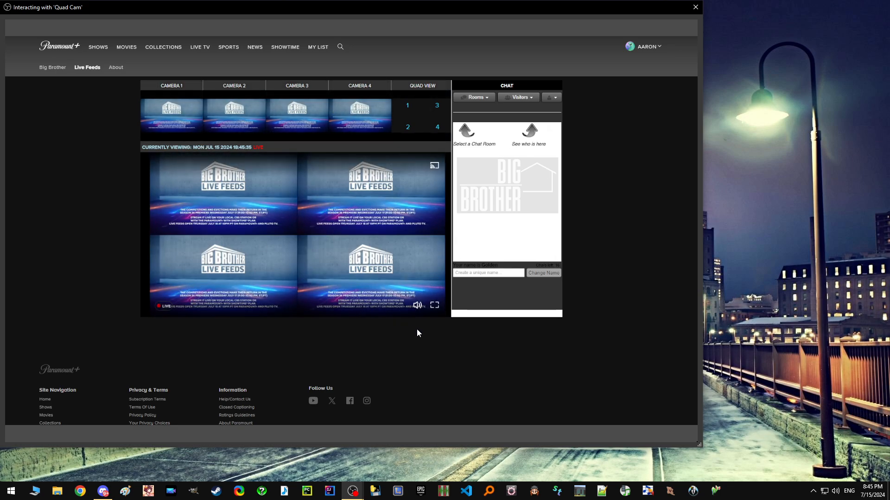
{"action": "left_click", "coordinate": [434, 305]}
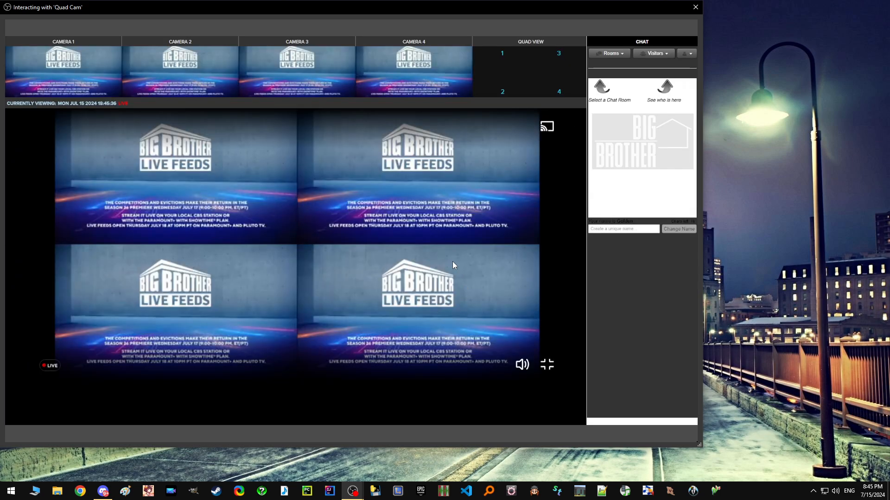
{"action": "left_click_drag", "start_coordinate": [616, 12], "coordinate": [751, 24]}
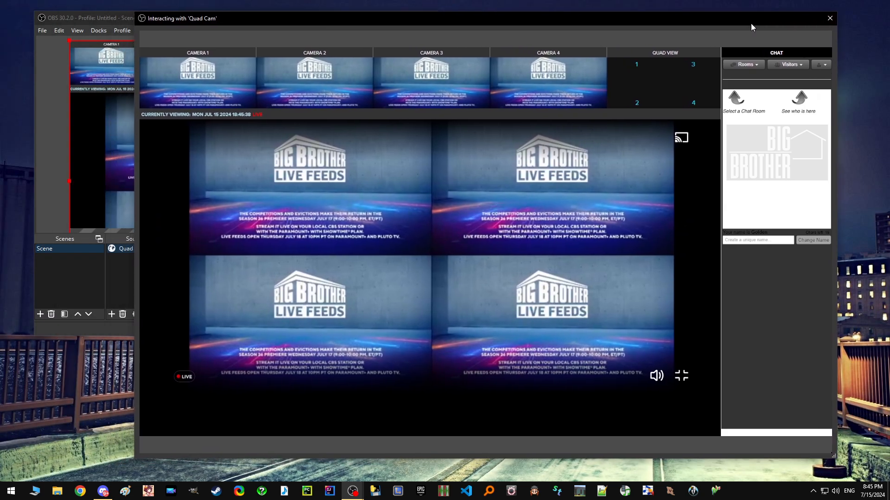
{"action": "left_click", "coordinate": [828, 21]}
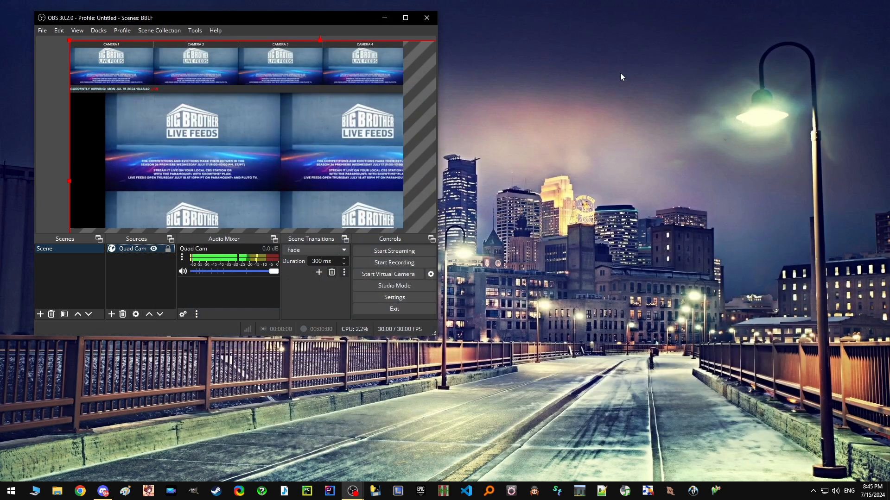
Set the Quad Cam source's width to 1280 and height to 720.
{"action": "right_click", "coordinate": [142, 249]}
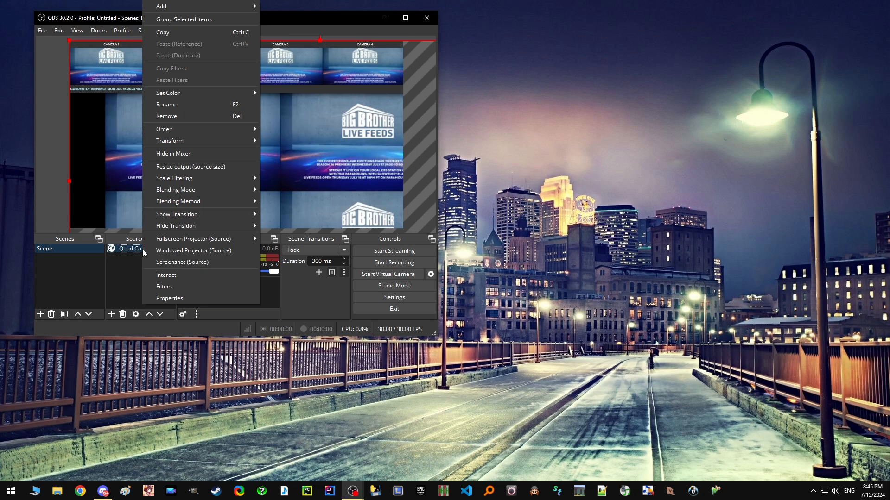
{"action": "left_click", "coordinate": [184, 301]}
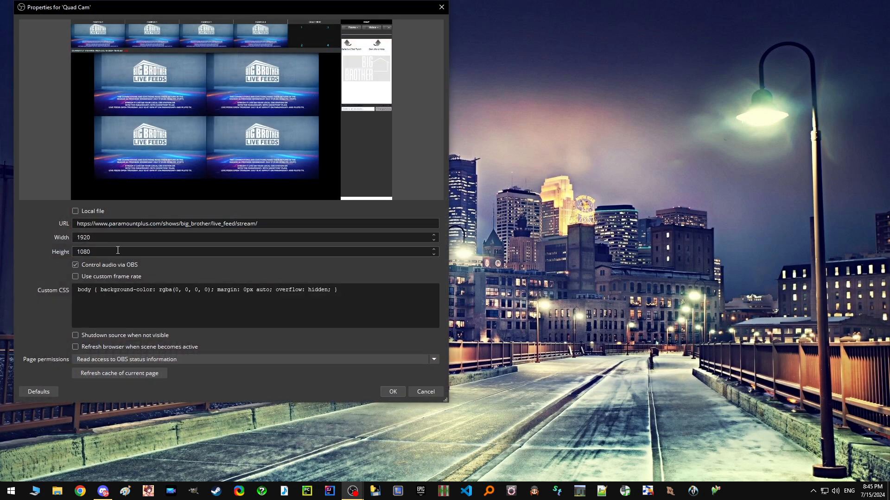
{"action": "left_click_drag", "start_coordinate": [116, 237], "coordinate": [51, 228]}
{"action": "type", "text": "1280"}
{"action": "key", "text": "Tab"}
{"action": "type", "text": "78"}
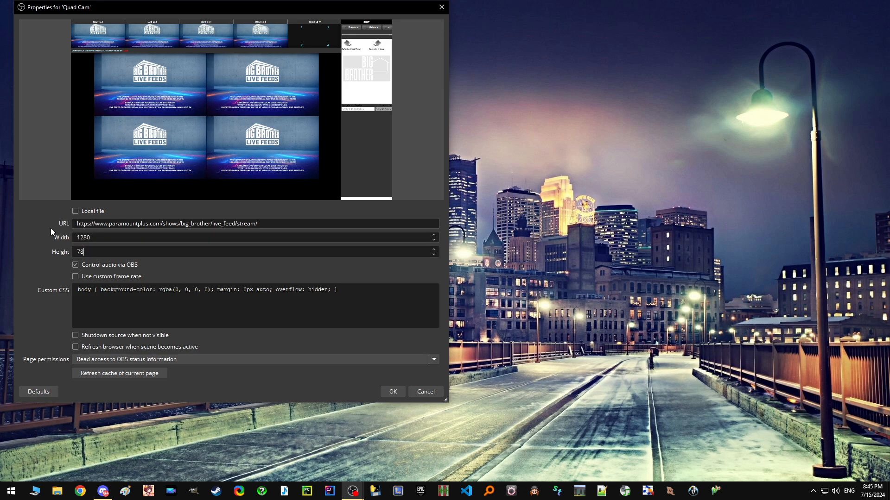
{"action": "key", "text": "BackSpace"}
{"action": "type", "text": "20"}
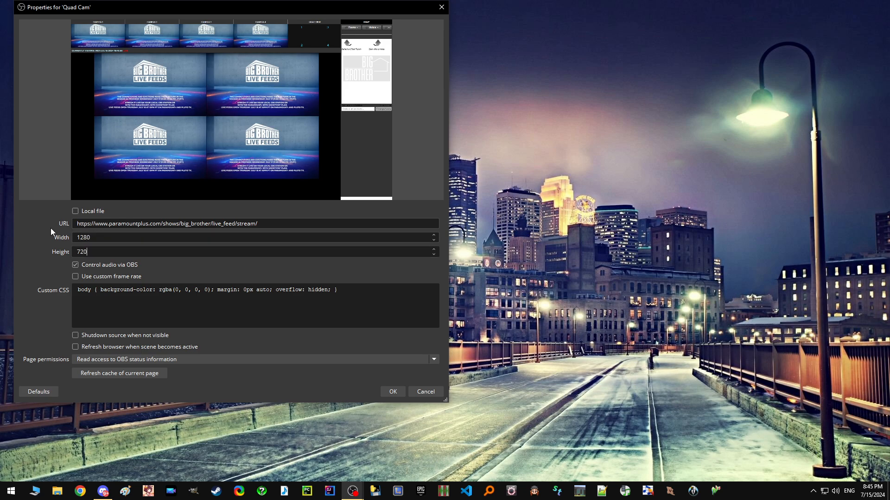
{"action": "left_click", "coordinate": [391, 392]}
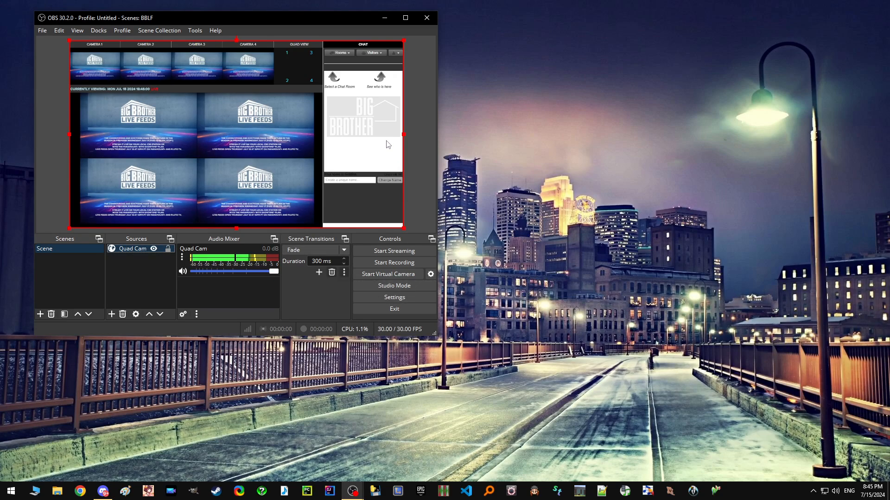
Enlarge the window and crop the Quad Cam source to the four feeds: about 339 px right, 198 px top, 42 px left, 17 px bottom.
{"action": "left_click_drag", "start_coordinate": [437, 334], "coordinate": [782, 462]}
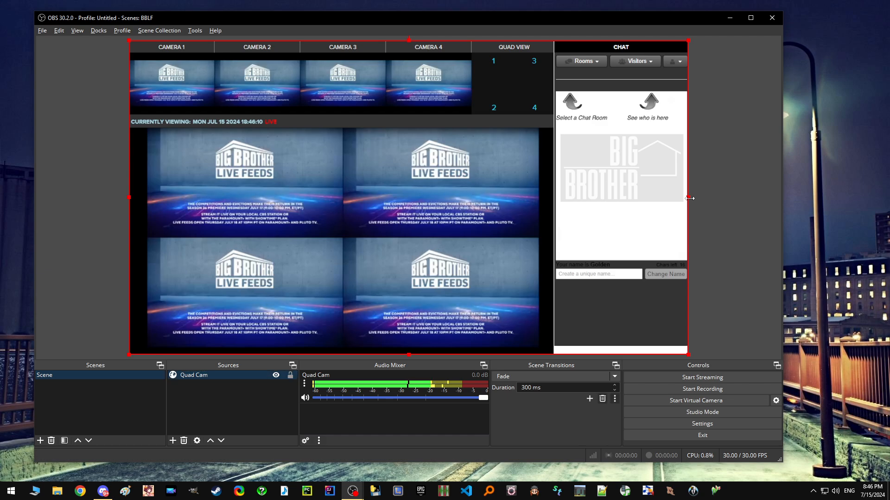
{"action": "left_click_drag", "start_coordinate": [688, 198], "coordinate": [539, 196]}
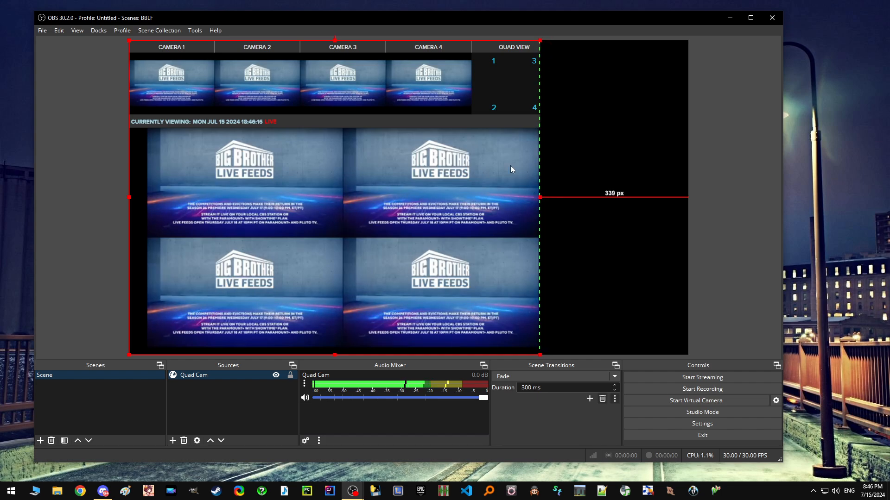
{"action": "left_click_drag", "start_coordinate": [344, 42], "coordinate": [345, 127]}
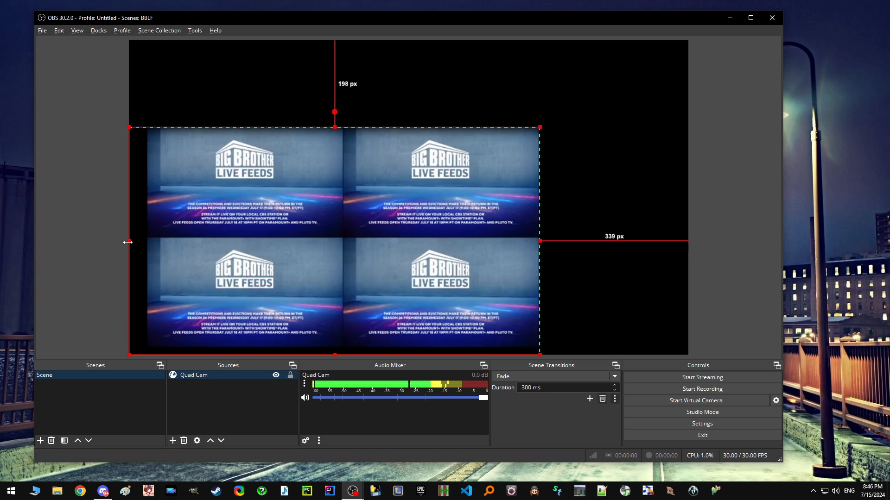
{"action": "left_click_drag", "start_coordinate": [129, 241], "coordinate": [147, 244]}
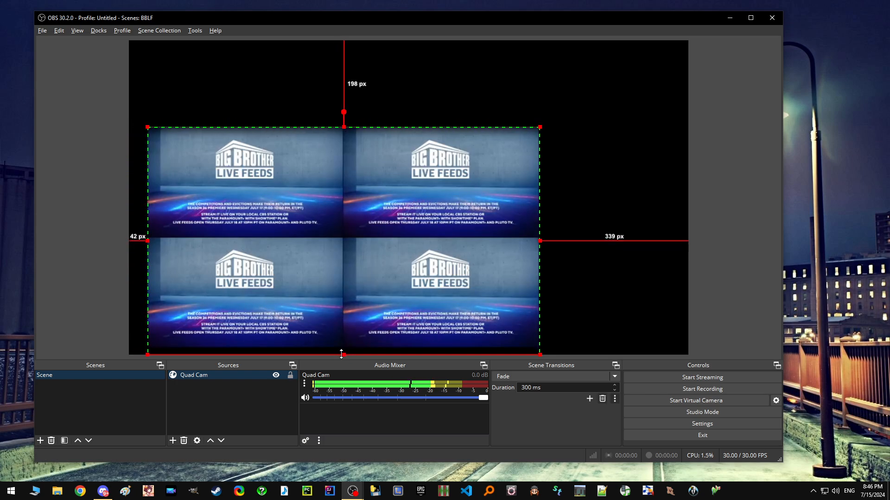
{"action": "left_click_drag", "start_coordinate": [344, 355], "coordinate": [348, 348]}
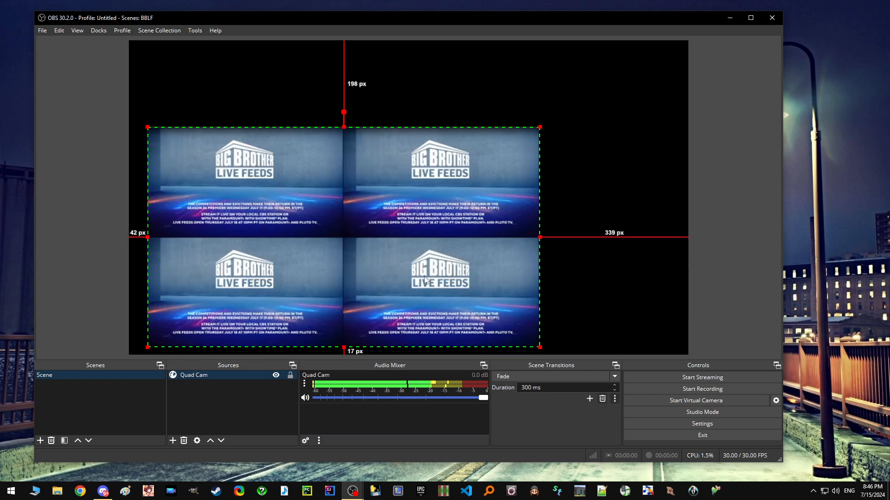
Fit the cropped Quad Cam source to the screen and deselect it.
{"action": "right_click", "coordinate": [374, 208]}
{"action": "mouse_move", "coordinate": [430, 215]}
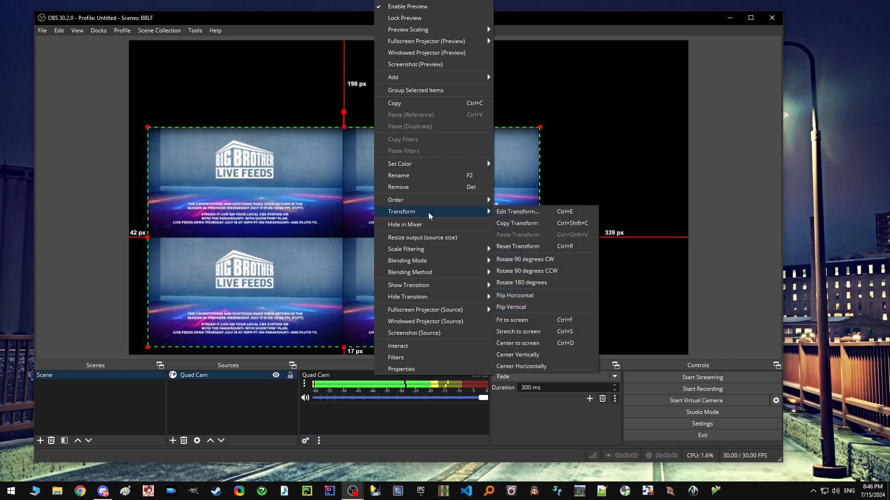
{"action": "left_click", "coordinate": [536, 320]}
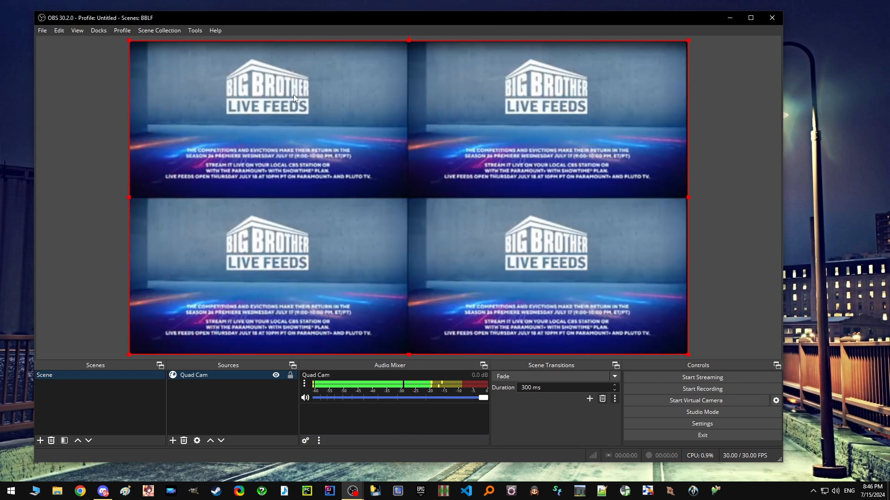
{"action": "left_click", "coordinate": [732, 255]}
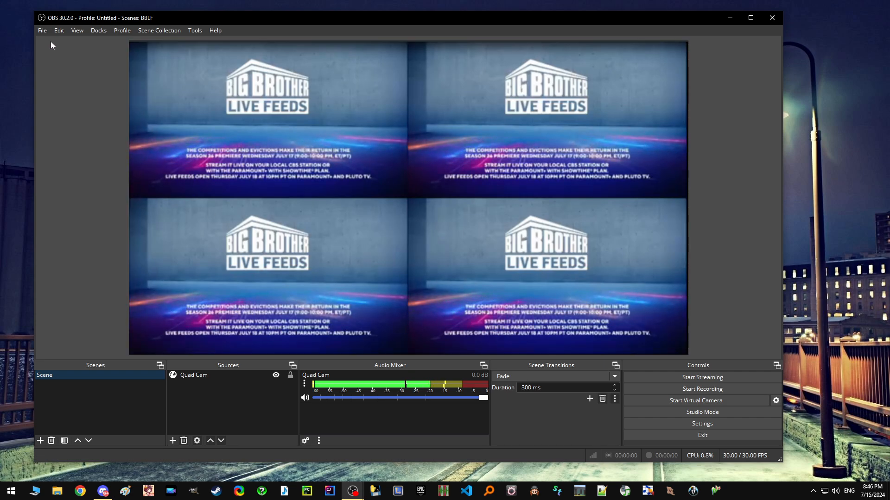
Open the program settings and review the stream and audio options, then the video canvas resolution, output resolution and frame rate.
{"action": "left_click", "coordinate": [42, 31]}
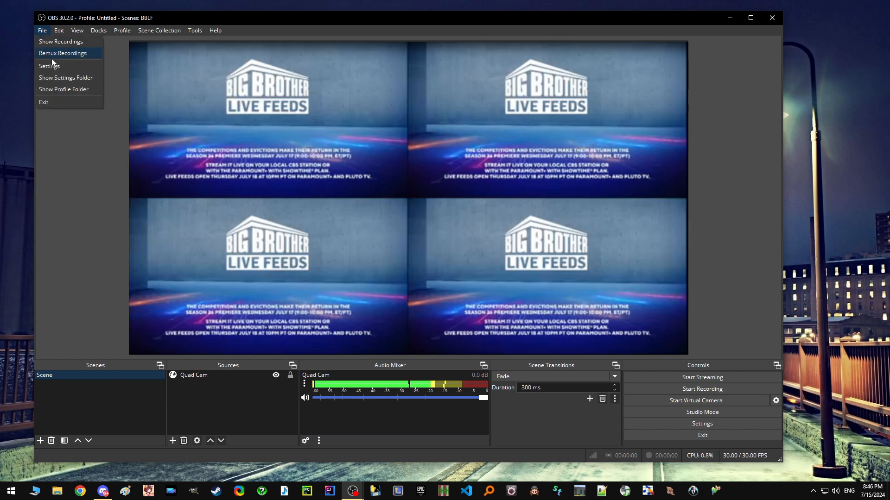
{"action": "key", "text": "Escape"}
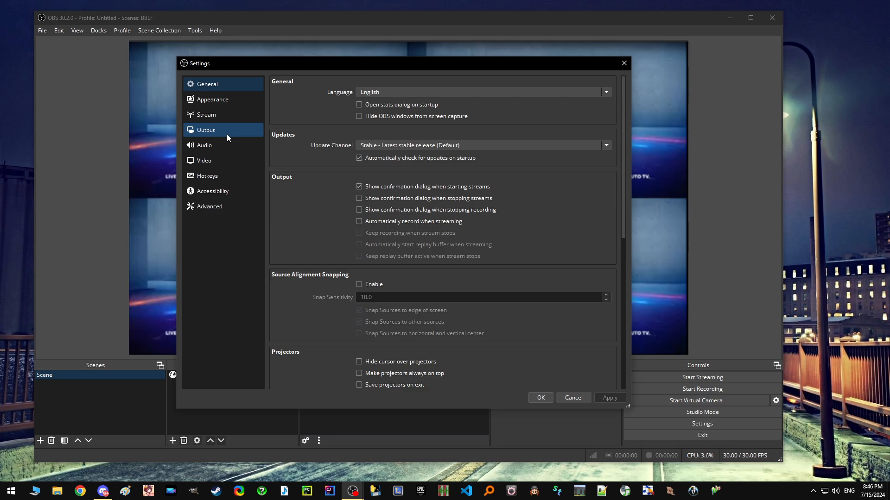
{"action": "left_click", "coordinate": [226, 135]}
{"action": "left_click", "coordinate": [224, 145]}
{"action": "left_click", "coordinate": [221, 115]}
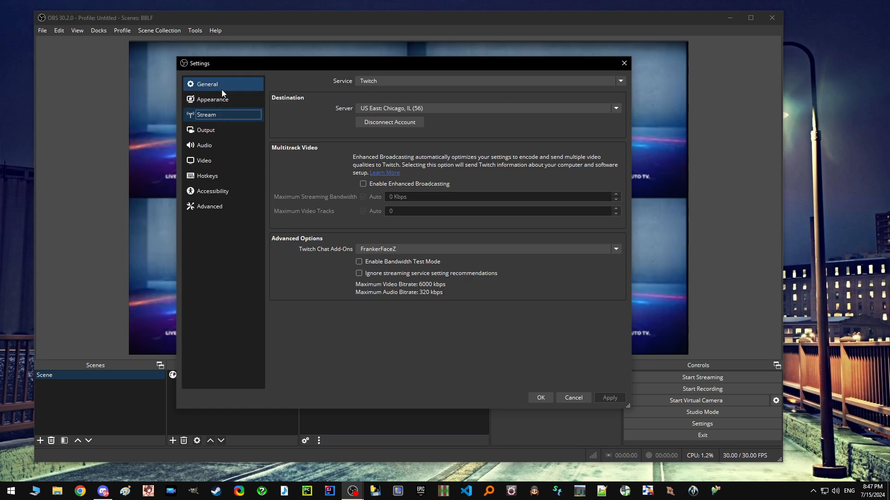
{"action": "left_click", "coordinate": [224, 99]}
{"action": "left_click", "coordinate": [225, 115]}
{"action": "left_click", "coordinate": [226, 130]}
{"action": "left_click", "coordinate": [223, 146]}
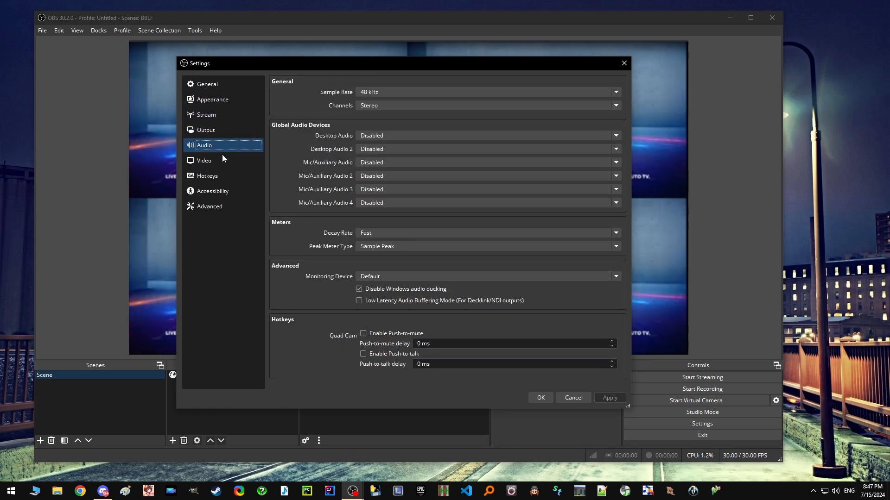
{"action": "left_click", "coordinate": [219, 160]}
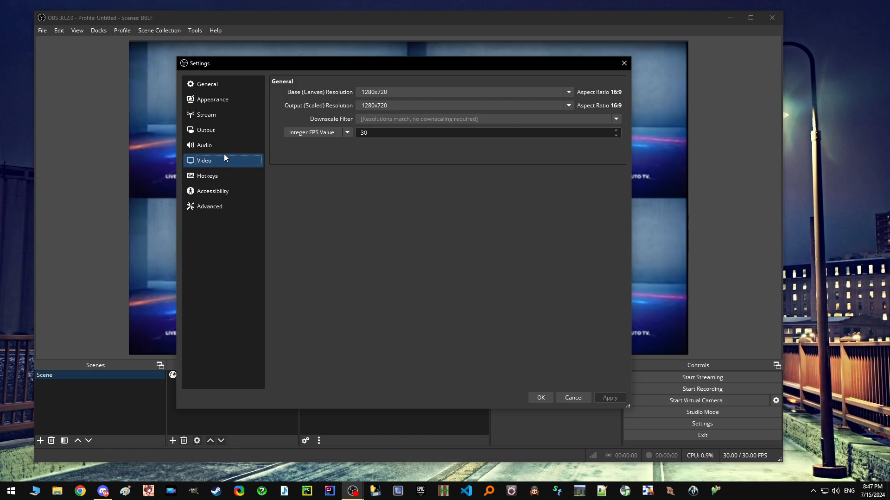
In the recording output settings, enable automatic file splitting by time with a split time of 90 min, and save the settings.
{"action": "left_click", "coordinate": [222, 135]}
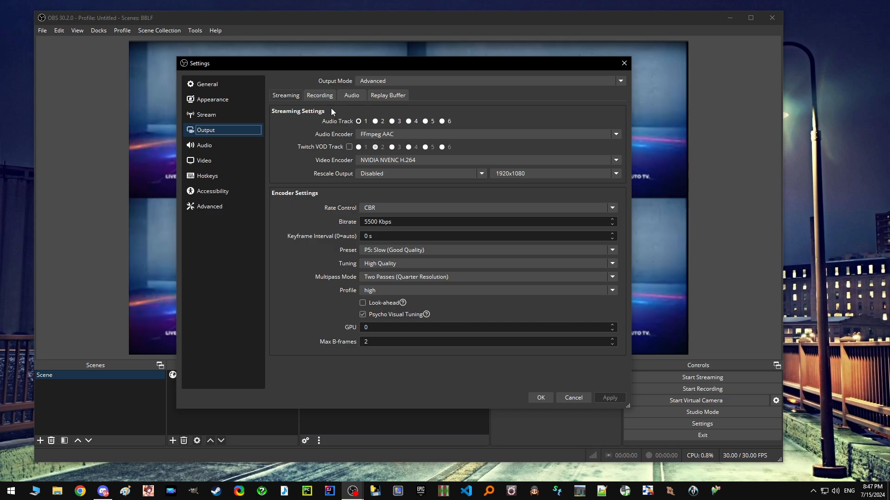
{"action": "left_click", "coordinate": [321, 95]}
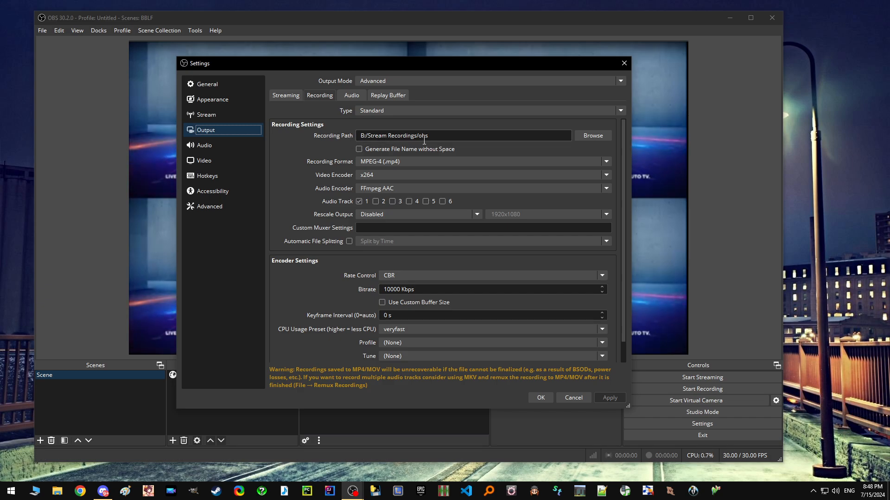
{"action": "left_click_drag", "start_coordinate": [626, 279], "coordinate": [628, 304]}
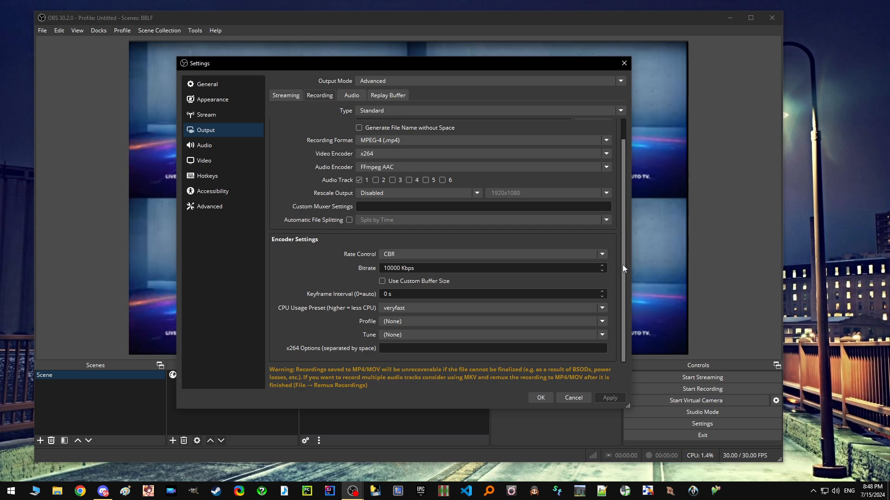
{"action": "left_click_drag", "start_coordinate": [622, 265], "coordinate": [623, 238]}
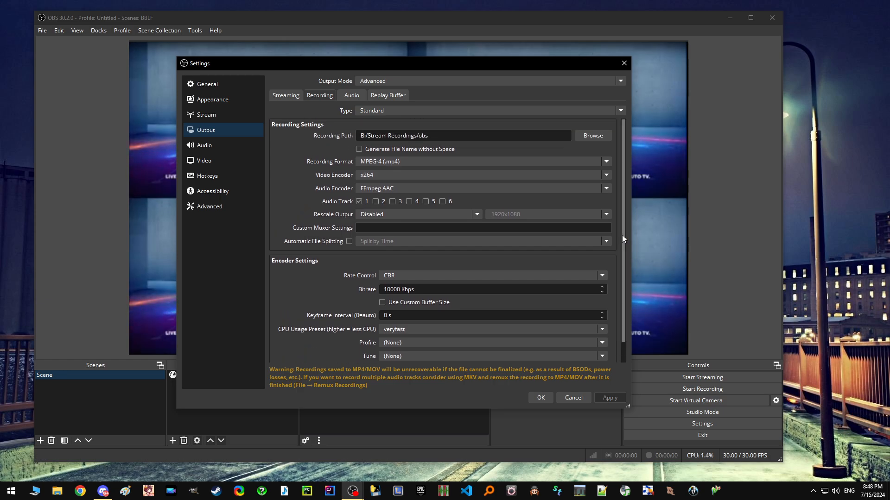
{"action": "left_click", "coordinate": [349, 241]}
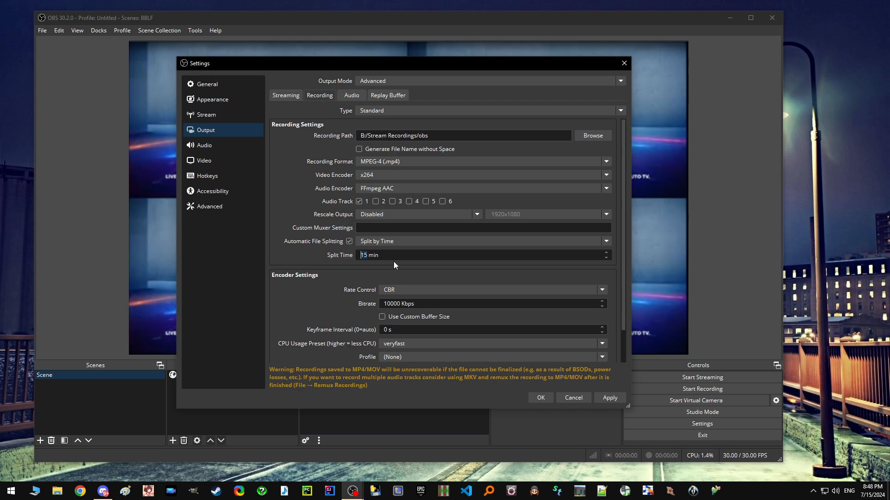
{"action": "type", "text": "90"}
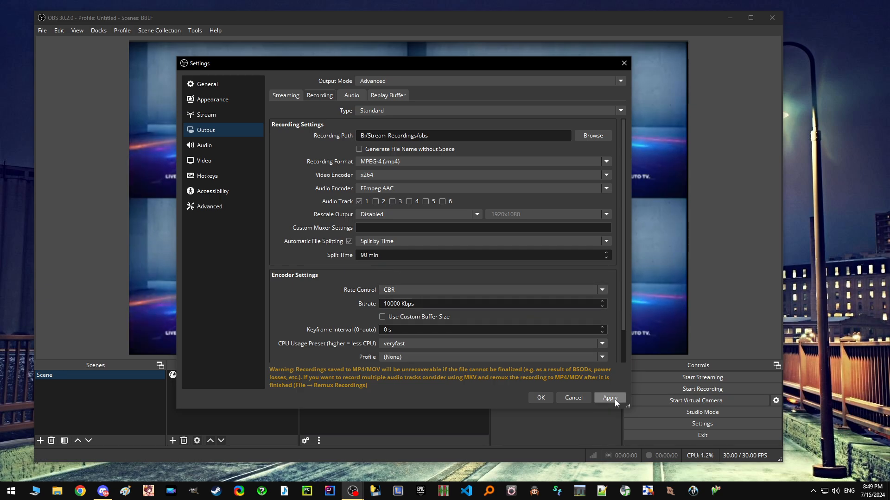
{"action": "left_click", "coordinate": [543, 401]}
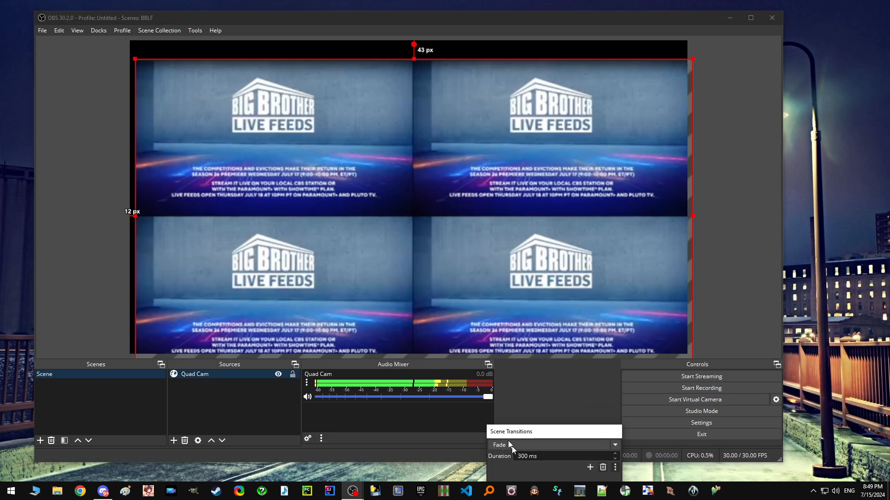
Dock Scene Transitions beneath the Audio Mixer and move the Quad Cam source back into alignment with the canvas.
{"action": "left_click_drag", "start_coordinate": [511, 446], "coordinate": [511, 457]}
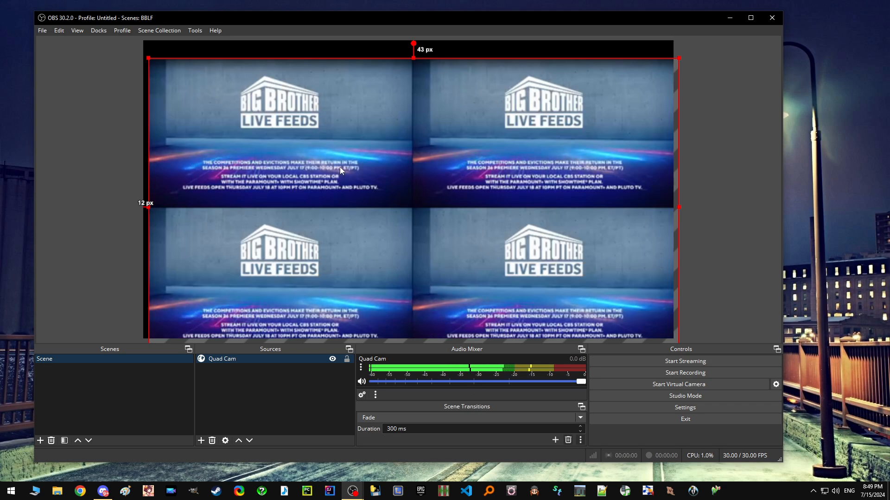
{"action": "left_click_drag", "start_coordinate": [340, 167], "coordinate": [336, 148]}
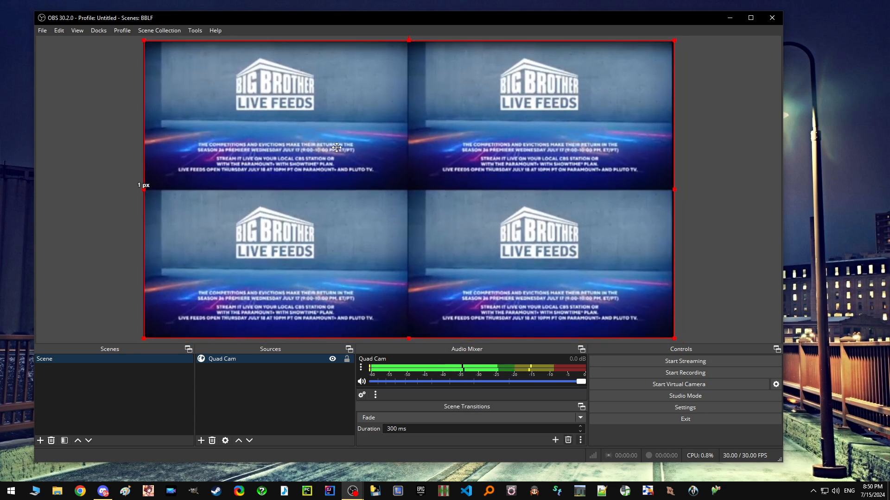
{"action": "left_click", "coordinate": [713, 209]}
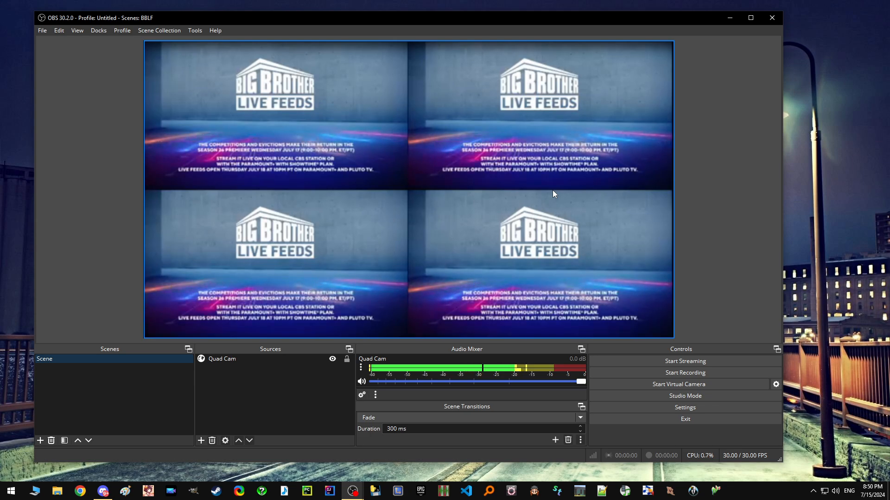
Launch a second OBS instance alongside the running one and move its window aside.
{"action": "left_click", "coordinate": [11, 488]}
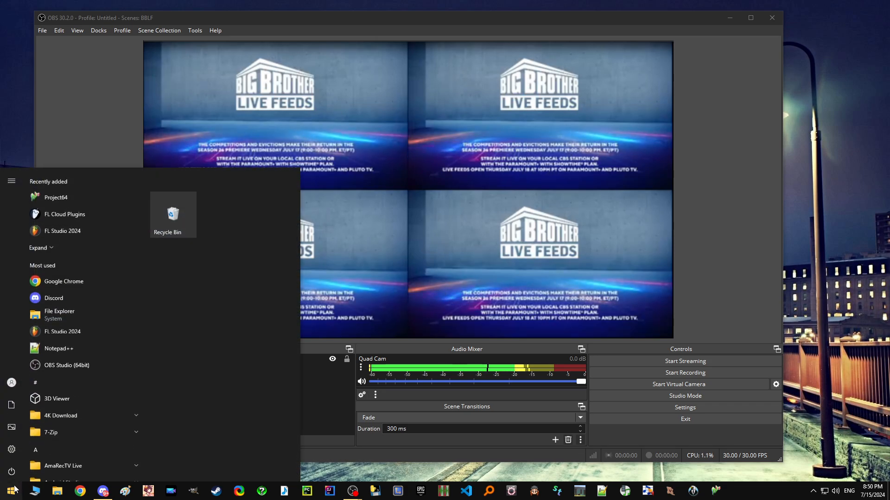
{"action": "type", "text": "obs"}
{"action": "key", "text": "Return"}
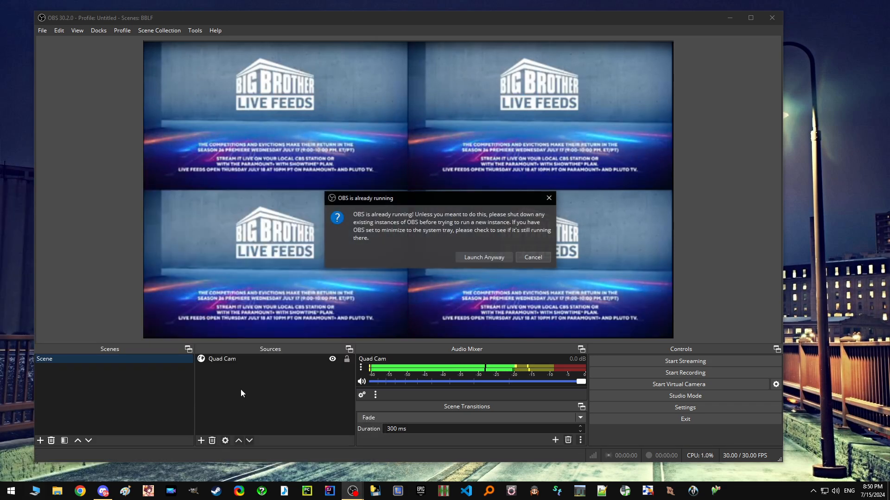
{"action": "left_click", "coordinate": [487, 257]}
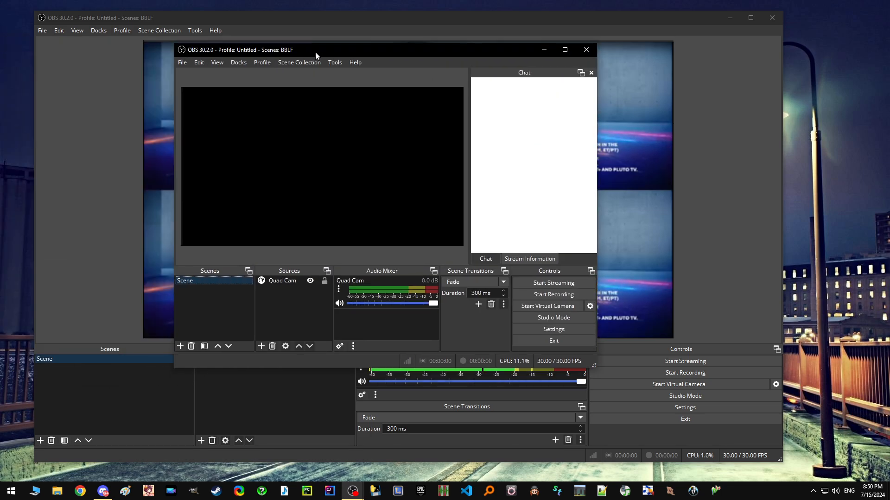
{"action": "left_click_drag", "start_coordinate": [315, 52], "coordinate": [464, 58]}
{"action": "left_click", "coordinate": [396, 115]}
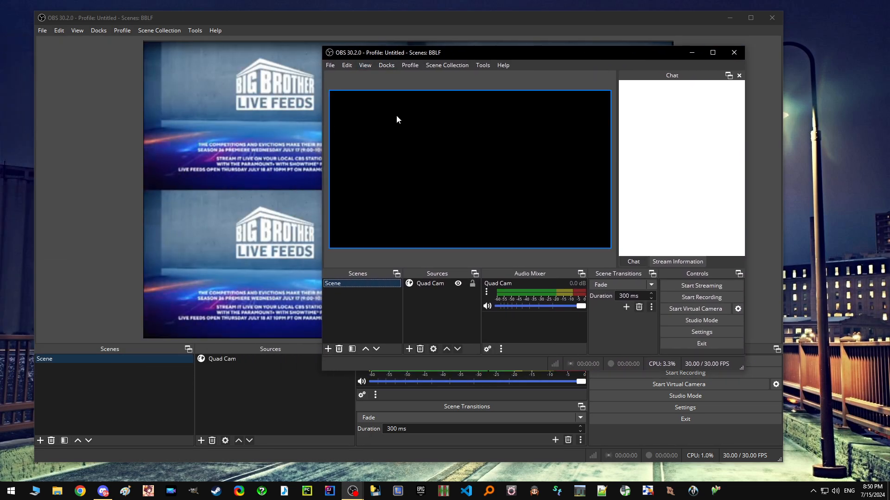